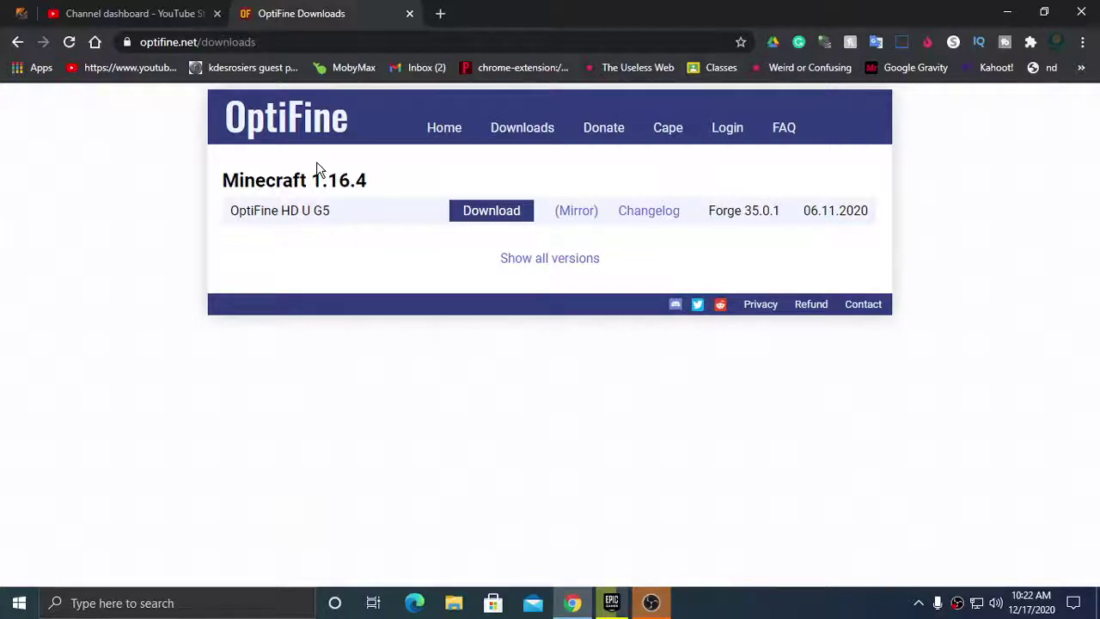
Step: Get past the ad page to the OptiFine HD U G5 download page for Minecraft 1.16.4
{"action": "left_click", "coordinate": [520, 218]}
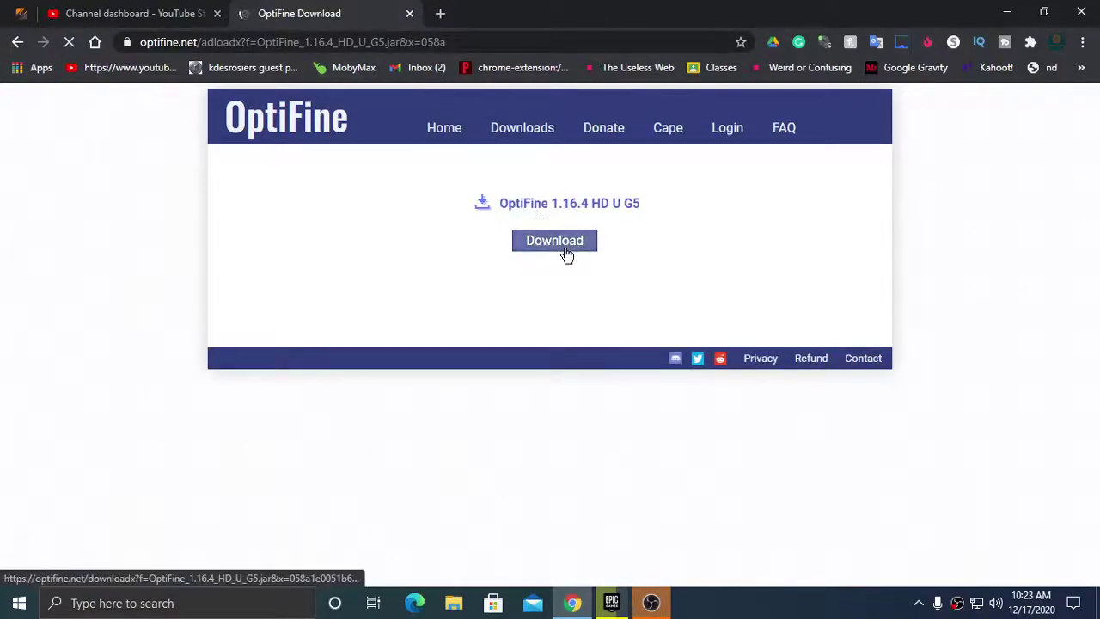
Step: Download the 5.5 MB OptiFine 1.16.4 HD U G5 jar and keep it despite Chrome's warning
{"action": "left_click", "coordinate": [568, 248]}
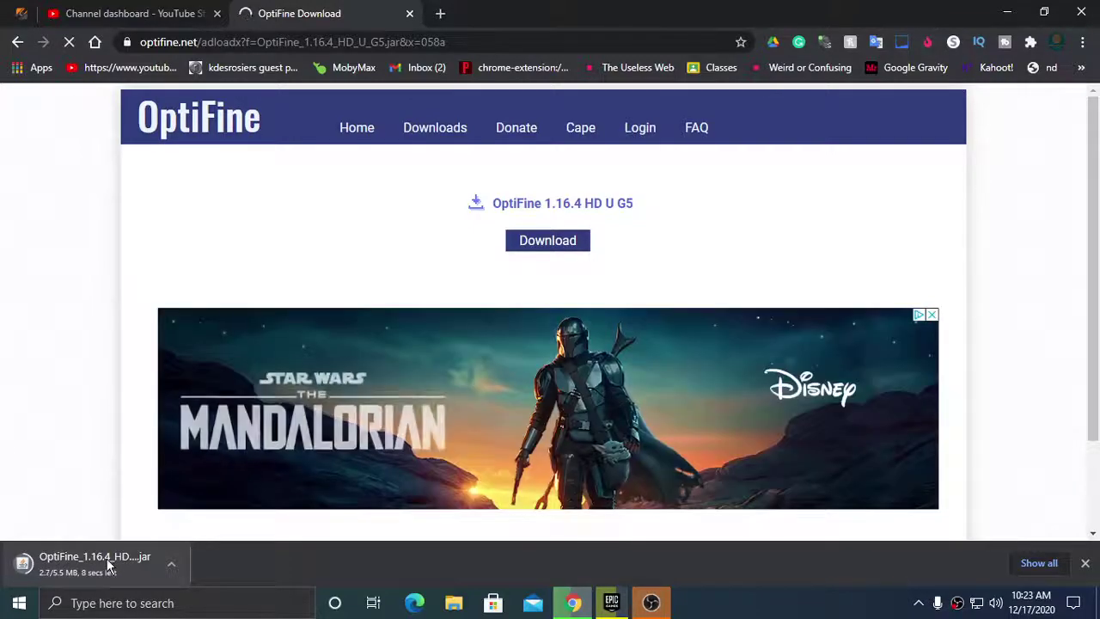
{"action": "left_click", "coordinate": [172, 564]}
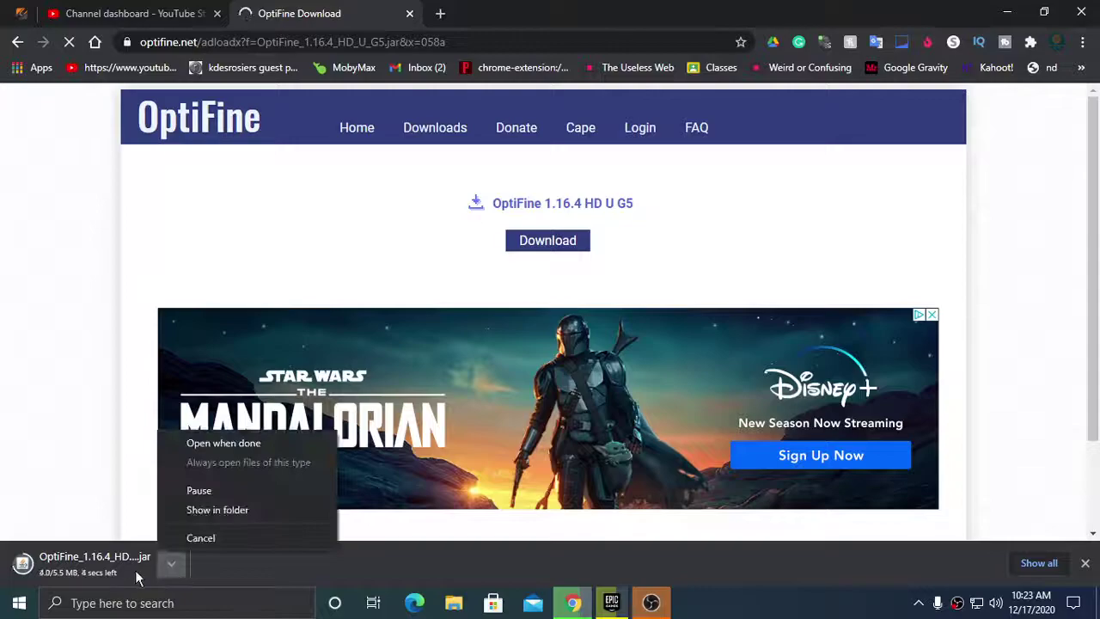
{"action": "left_click", "coordinate": [204, 581]}
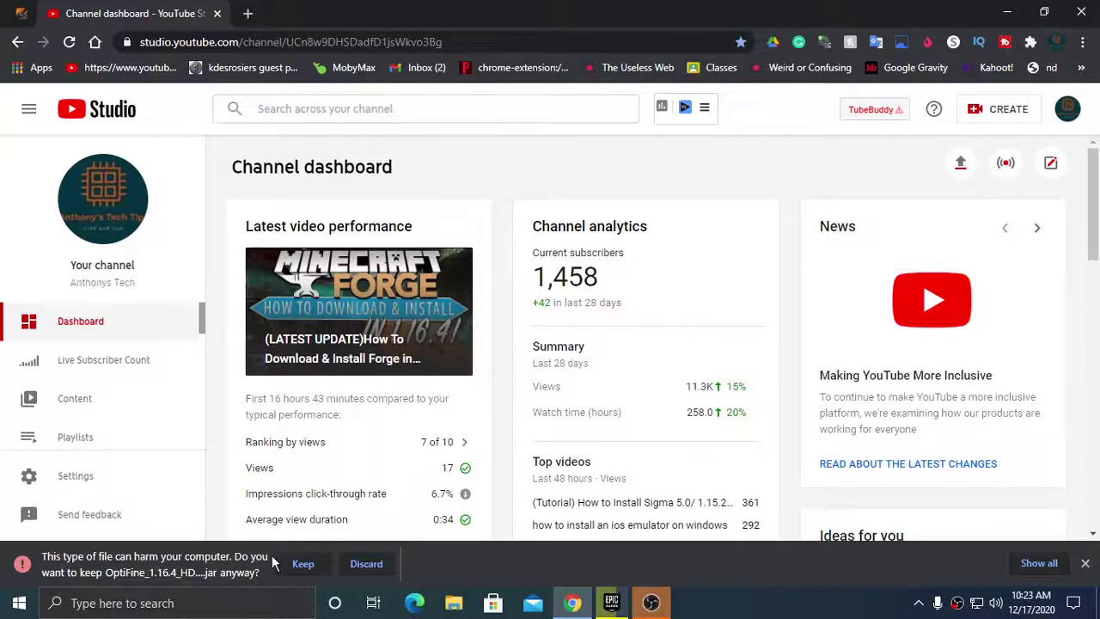
{"action": "left_click", "coordinate": [307, 566]}
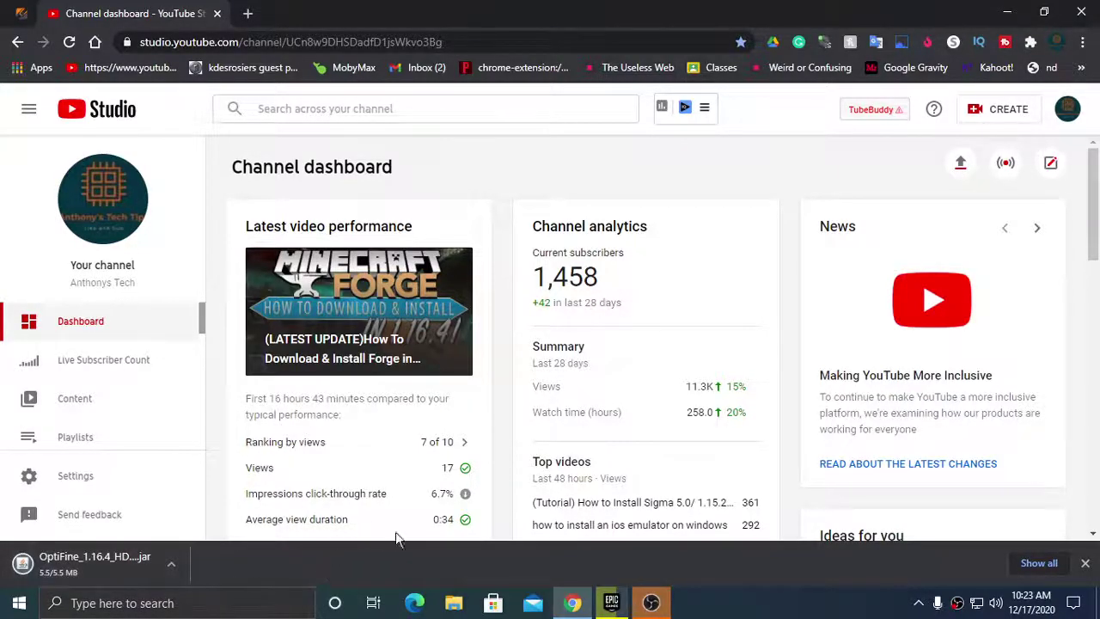
Step: Run OptiFine_1.16.4_HD_U_G5 from Downloads, install it, confirm success, and close Explorer
{"action": "left_click", "coordinate": [1012, 10]}
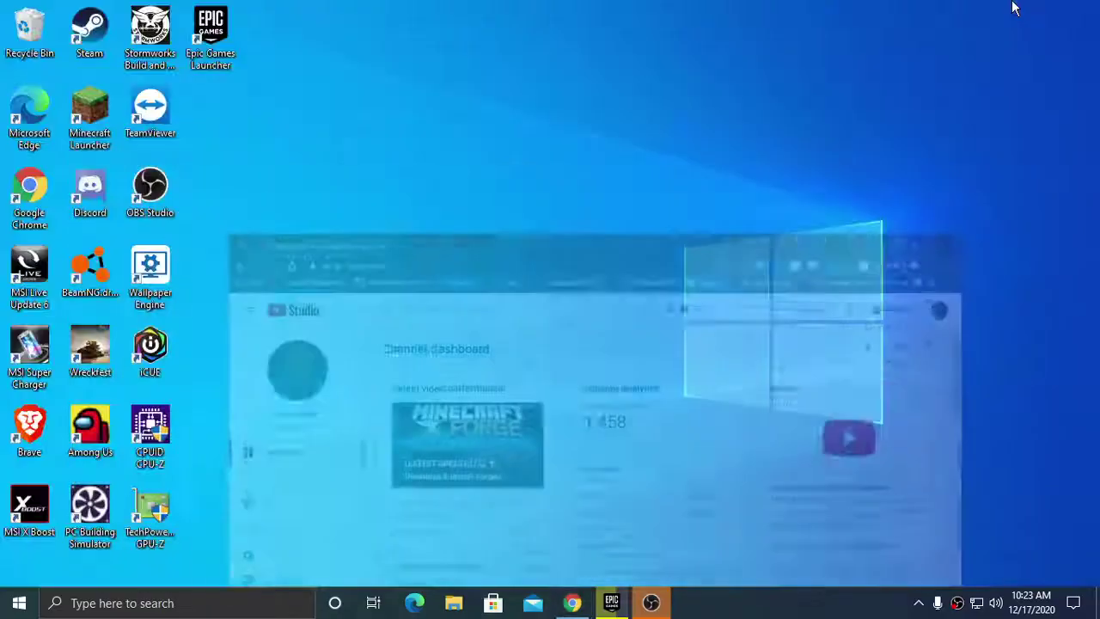
{"action": "left_click", "coordinate": [464, 604]}
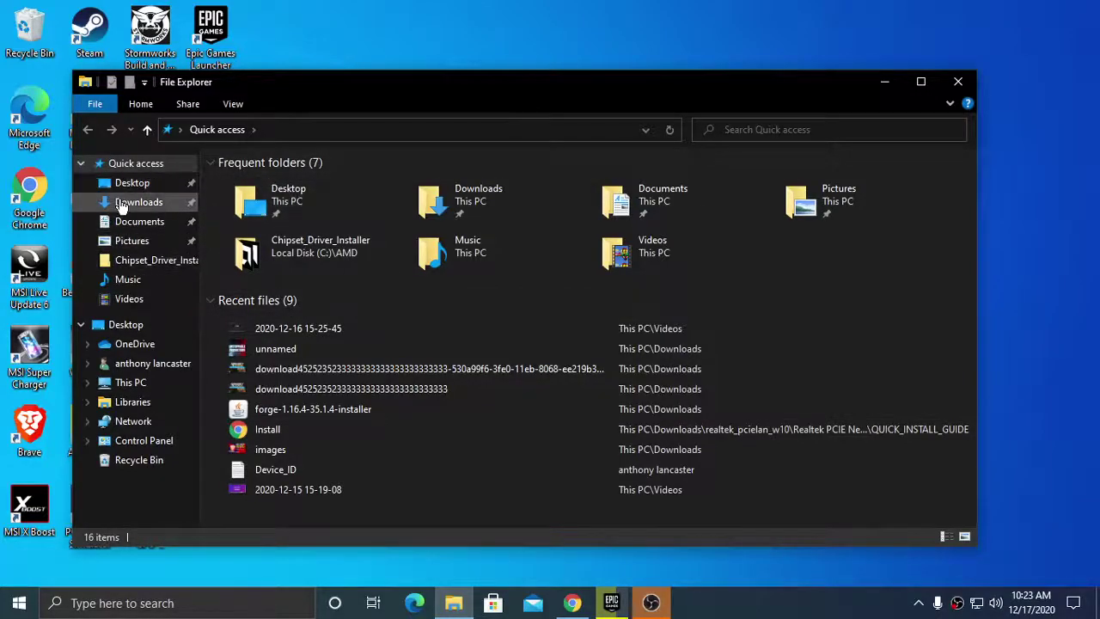
{"action": "left_click", "coordinate": [133, 203]}
{"action": "left_click", "coordinate": [264, 206]}
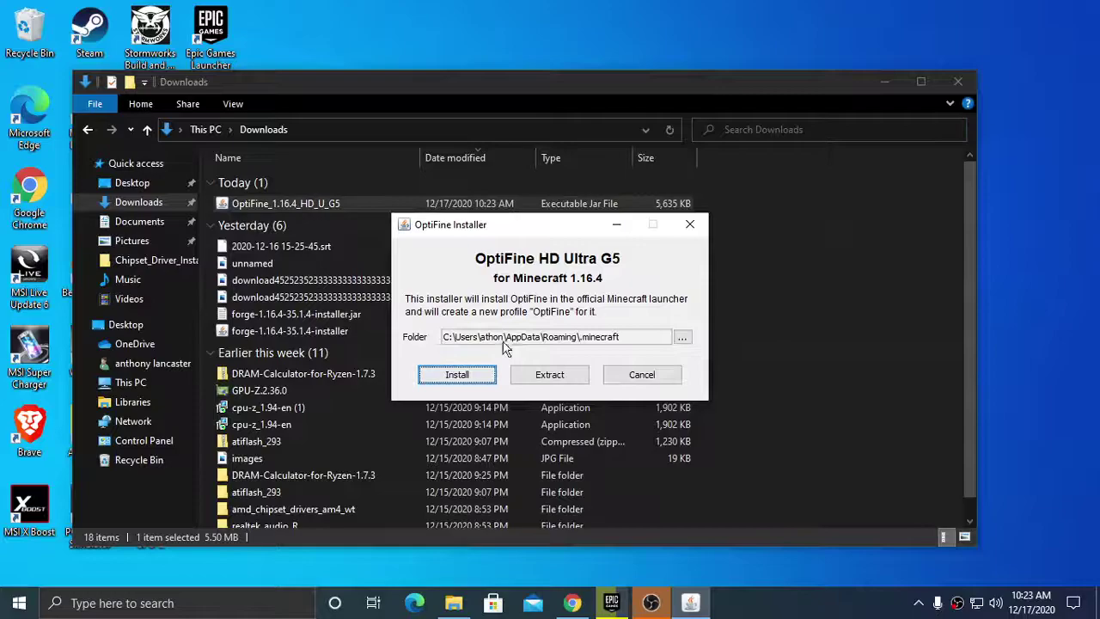
{"action": "left_click", "coordinate": [472, 381]}
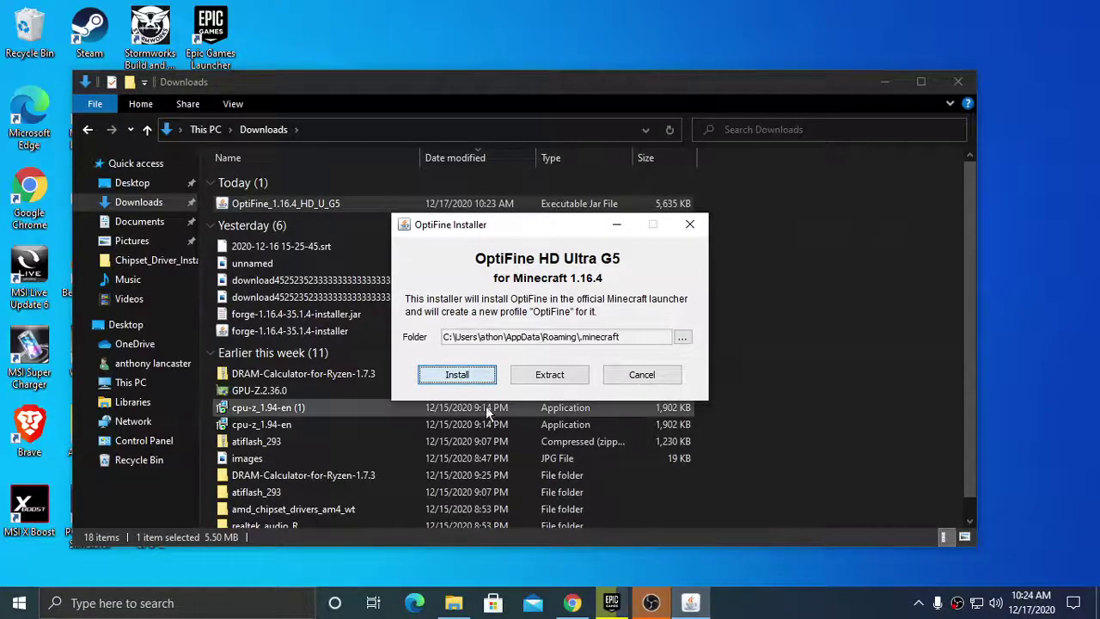
{"action": "left_click", "coordinate": [471, 380]}
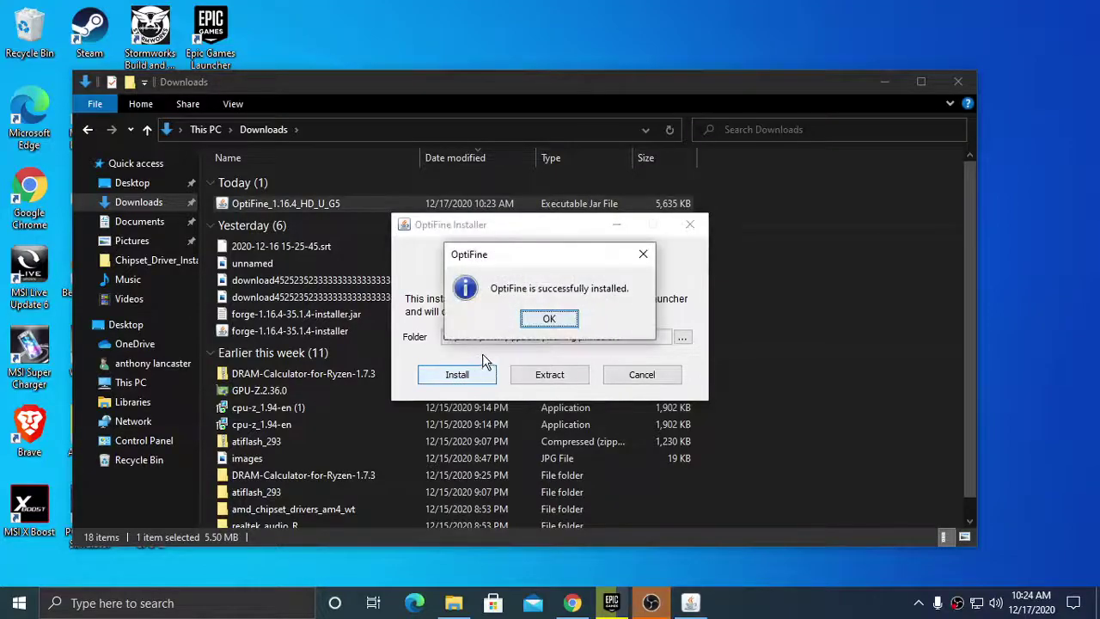
{"action": "left_click", "coordinate": [561, 318]}
{"action": "left_click", "coordinate": [958, 81]}
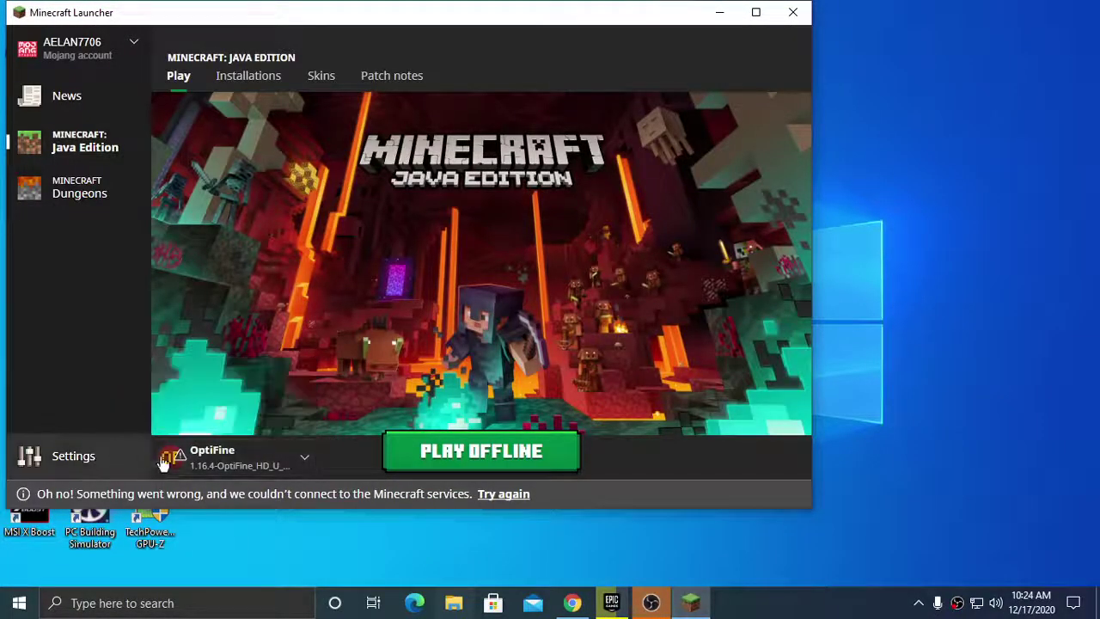
Step: Create a new installation using release 1.16.4-OptiFine_HD_U_G5 with the green block icon
{"action": "mouse_move", "coordinate": [231, 465]}
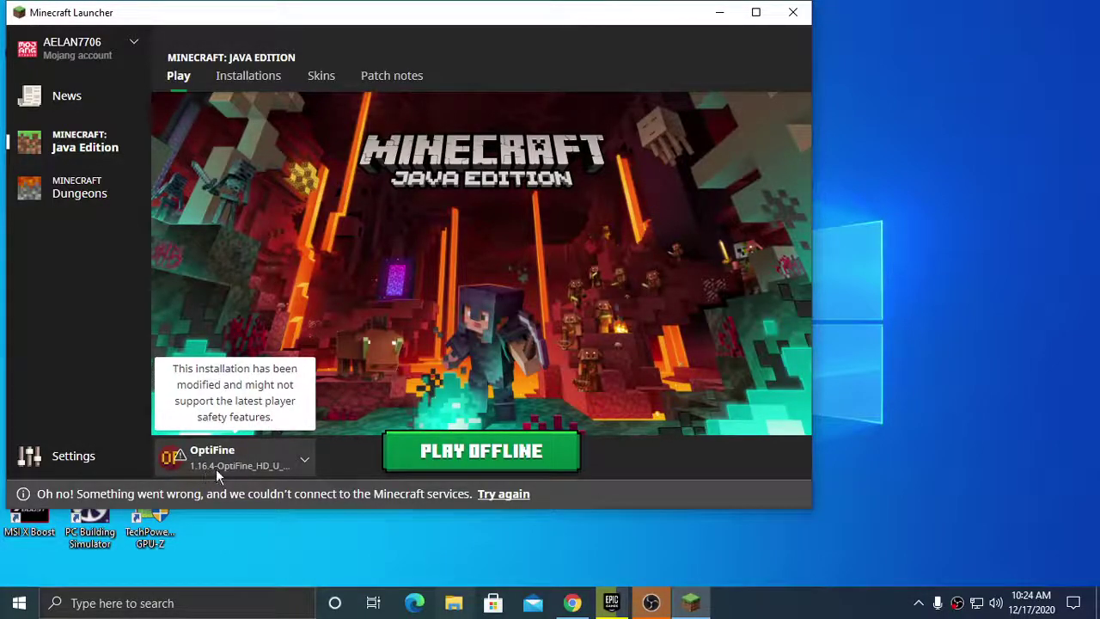
{"action": "left_click", "coordinate": [251, 81]}
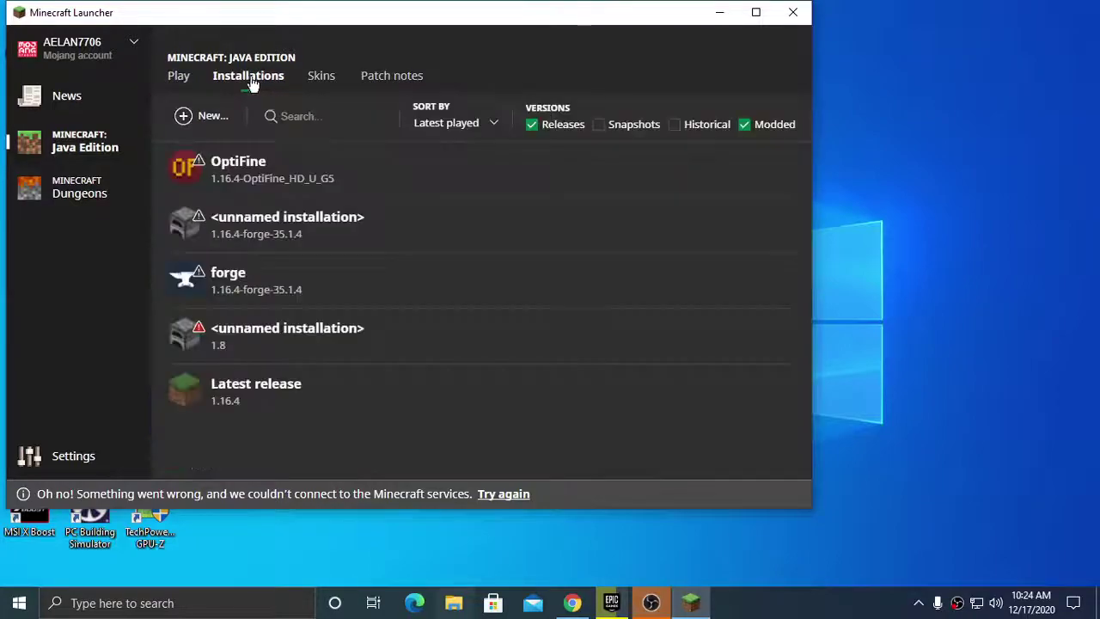
{"action": "left_click", "coordinate": [198, 114]}
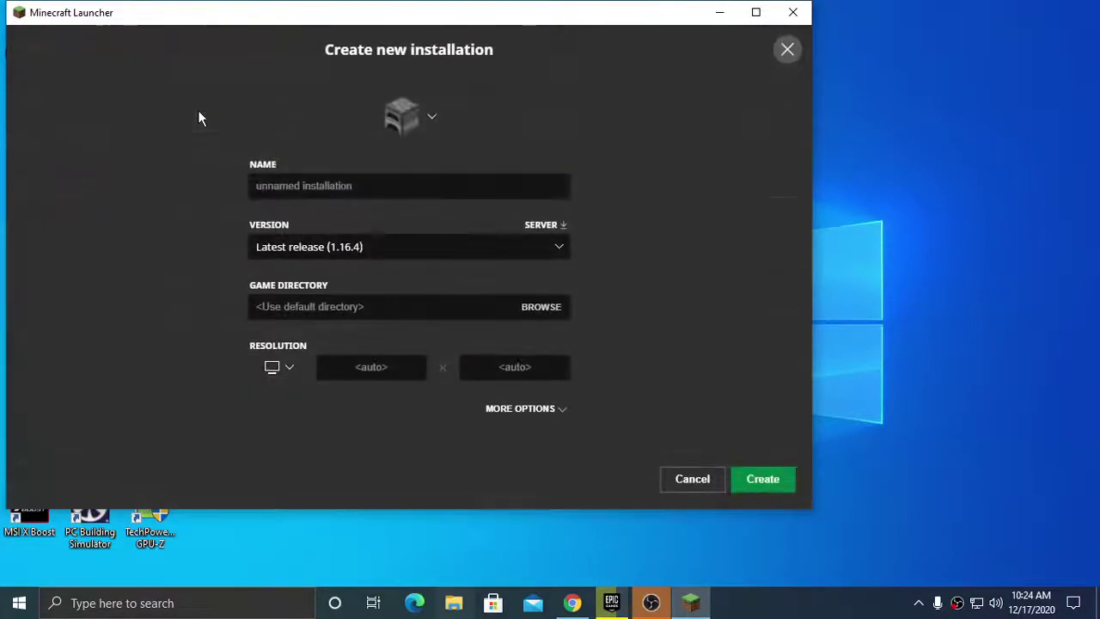
{"action": "left_click", "coordinate": [311, 247]}
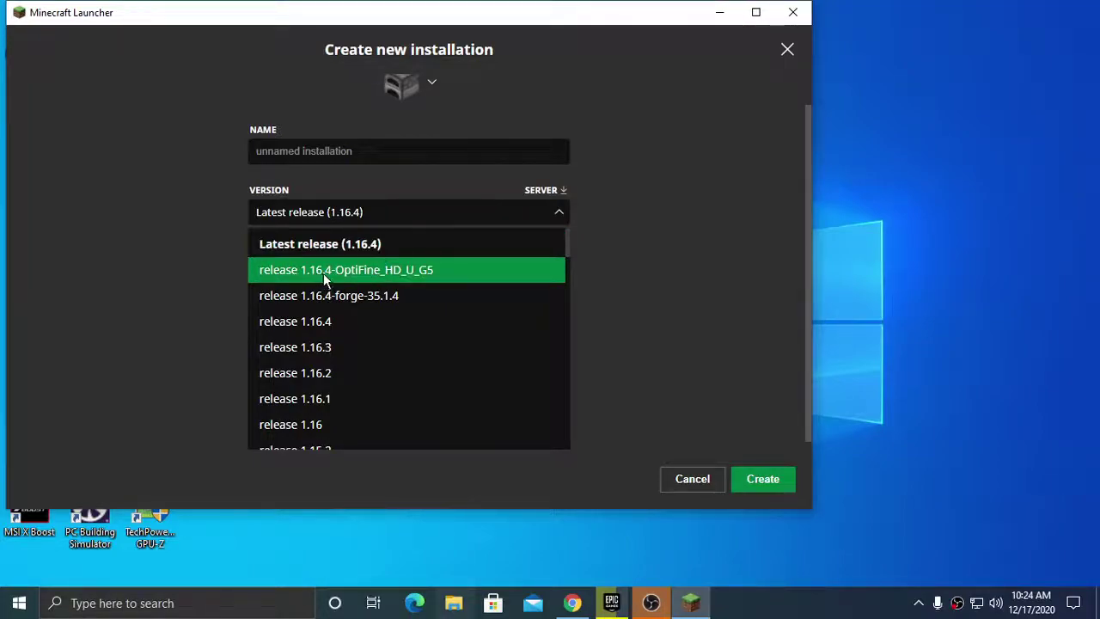
{"action": "left_click", "coordinate": [391, 272]}
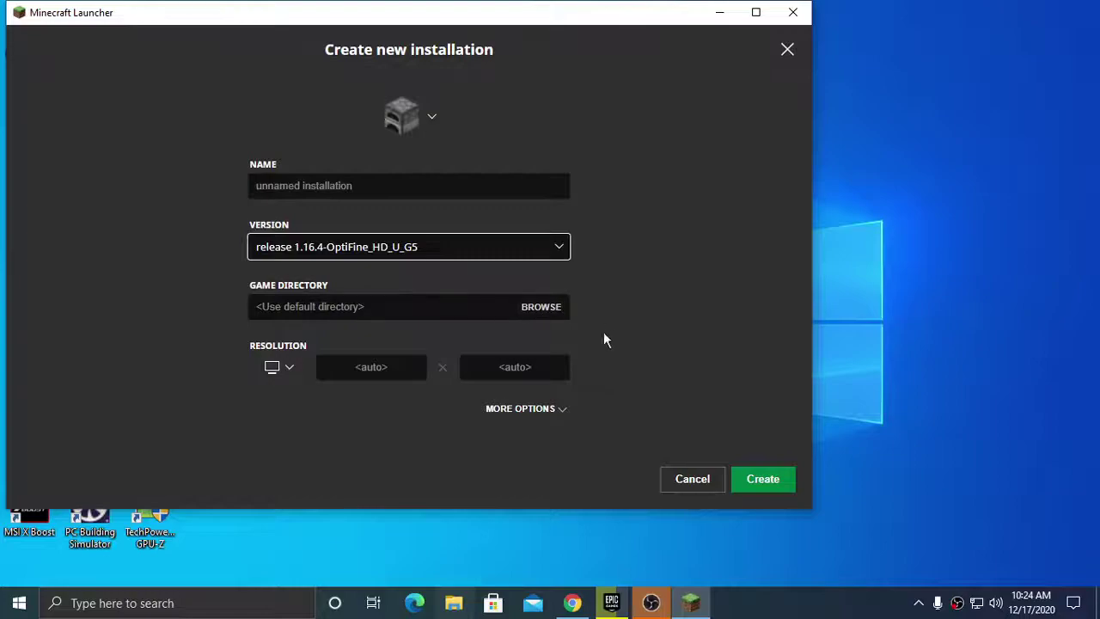
{"action": "left_click", "coordinate": [405, 115]}
{"action": "left_click", "coordinate": [499, 246]}
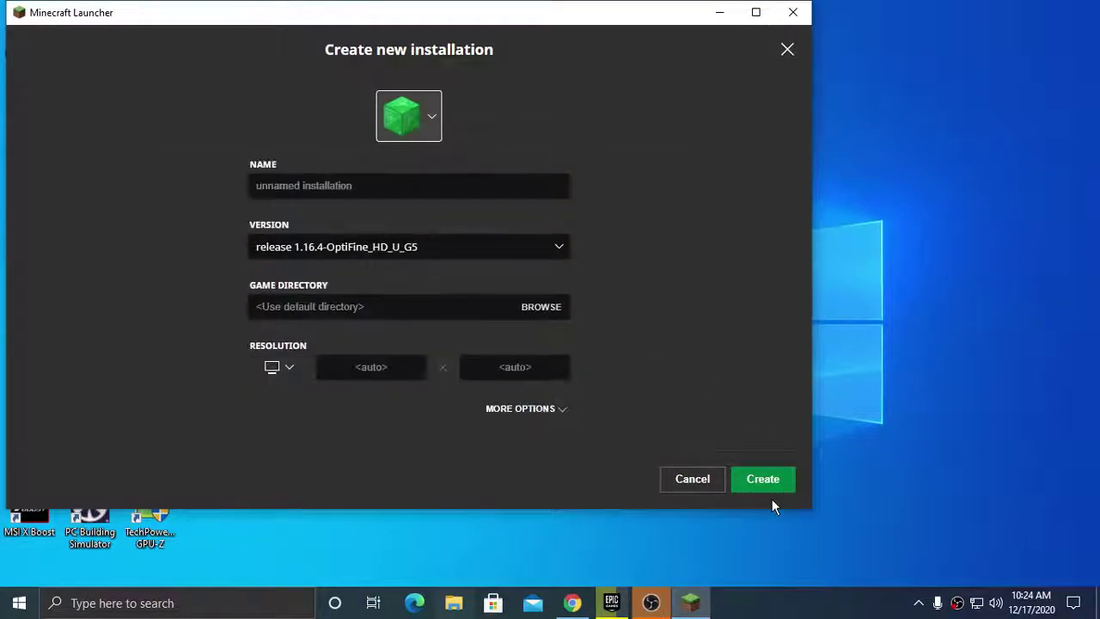
{"action": "left_click", "coordinate": [769, 488]}
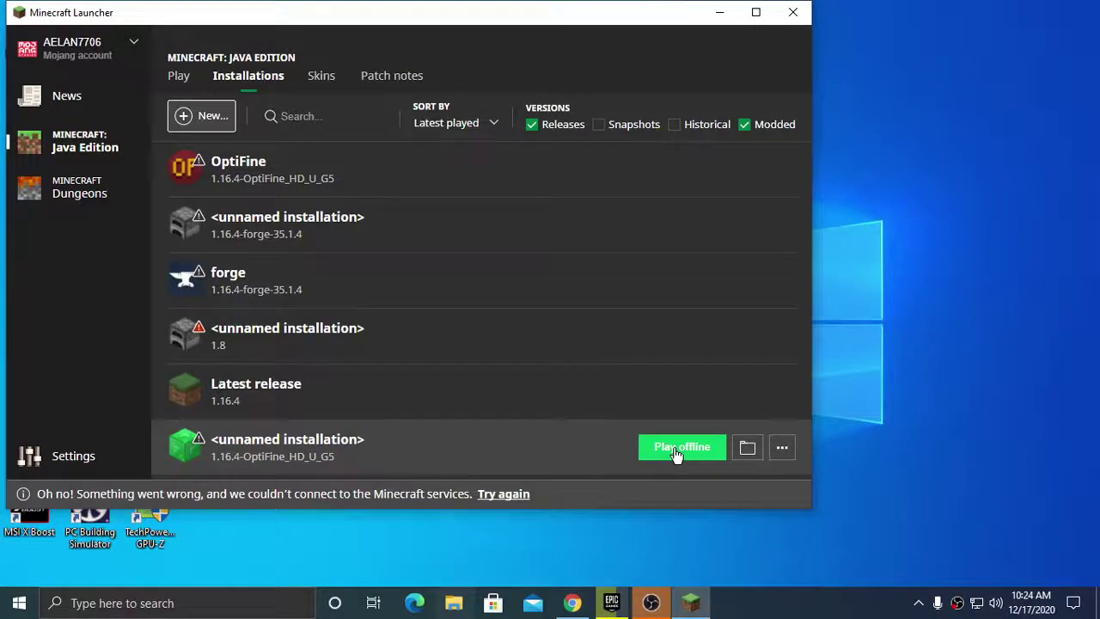
Step: Play the OptiFine installation, accepting the 'I understand the risks' warning
{"action": "left_click", "coordinate": [675, 448]}
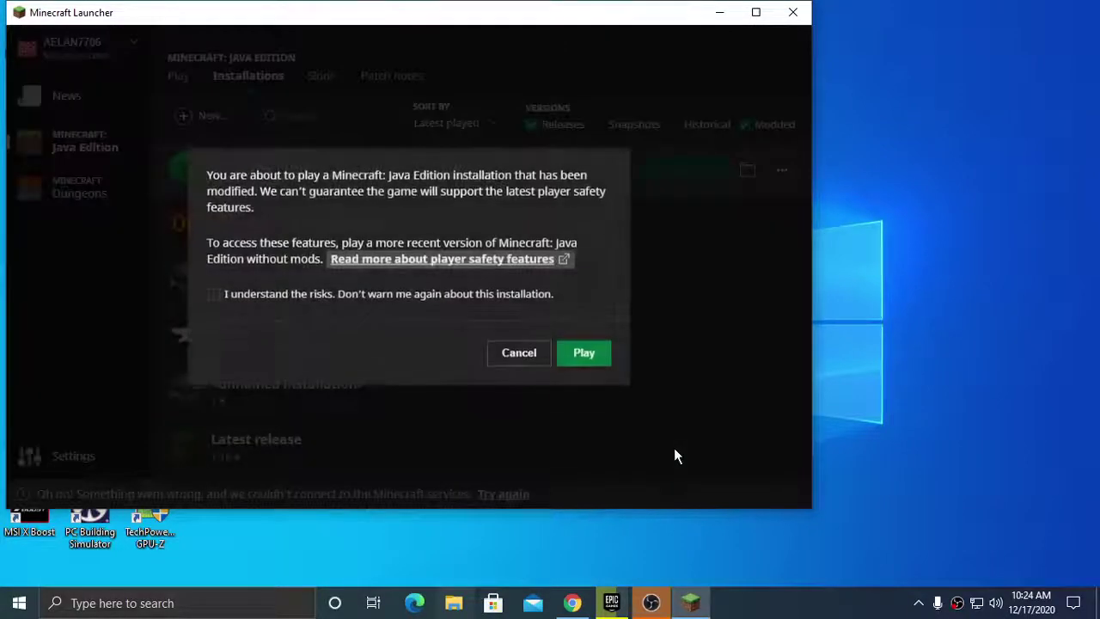
{"action": "left_click", "coordinate": [443, 297]}
{"action": "left_click", "coordinate": [583, 353]}
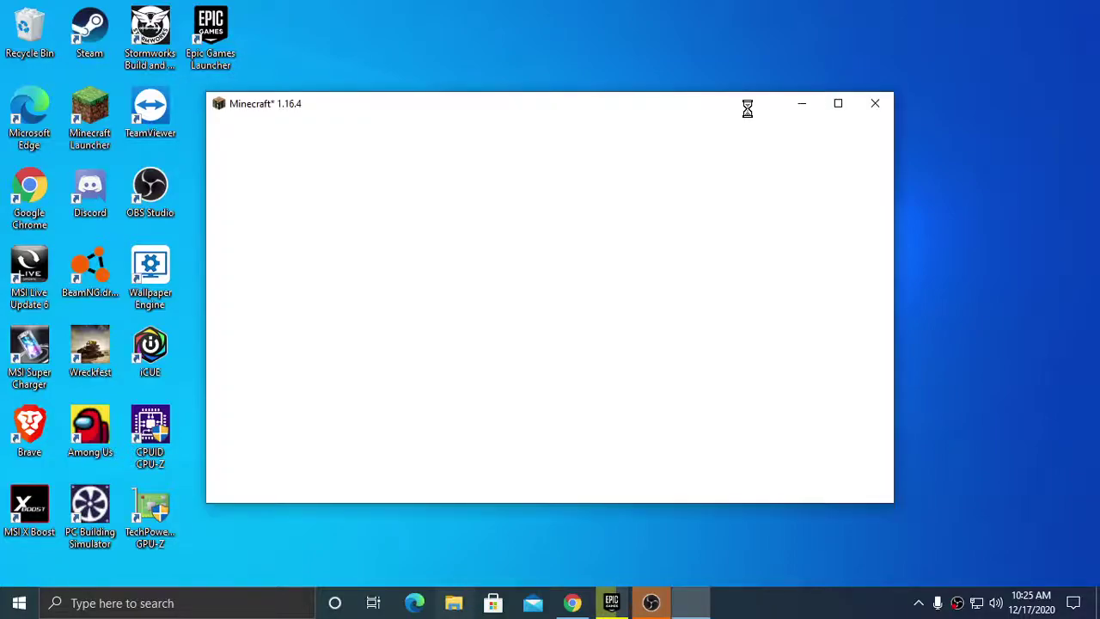
Step: Maximize the game window and glance at Options and Singleplayer without creating a world
{"action": "left_click", "coordinate": [838, 103]}
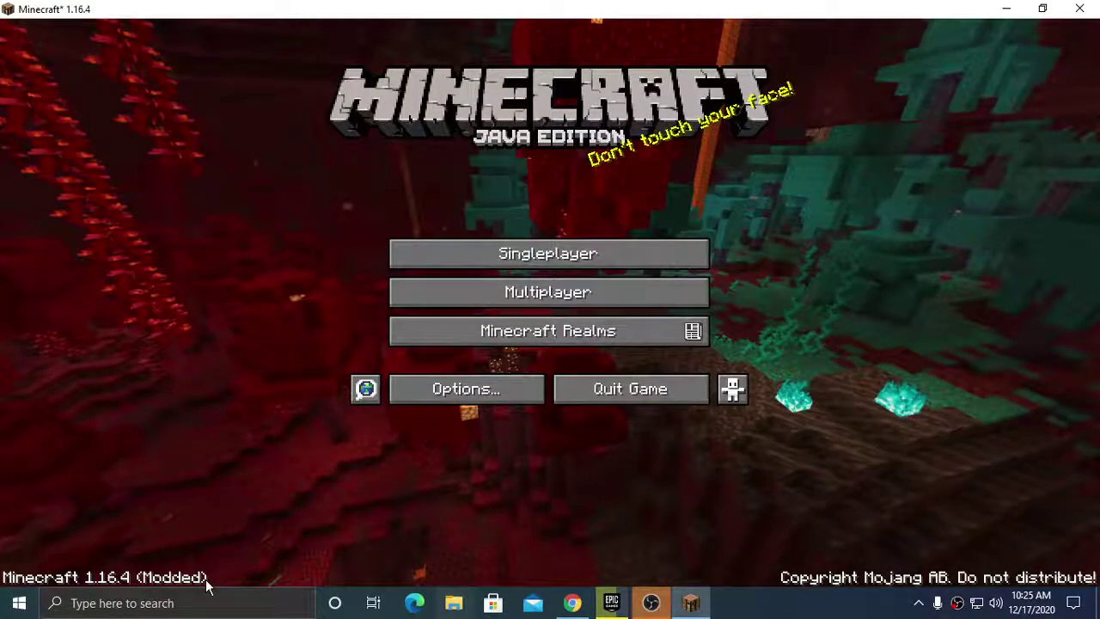
{"action": "left_click", "coordinate": [456, 398]}
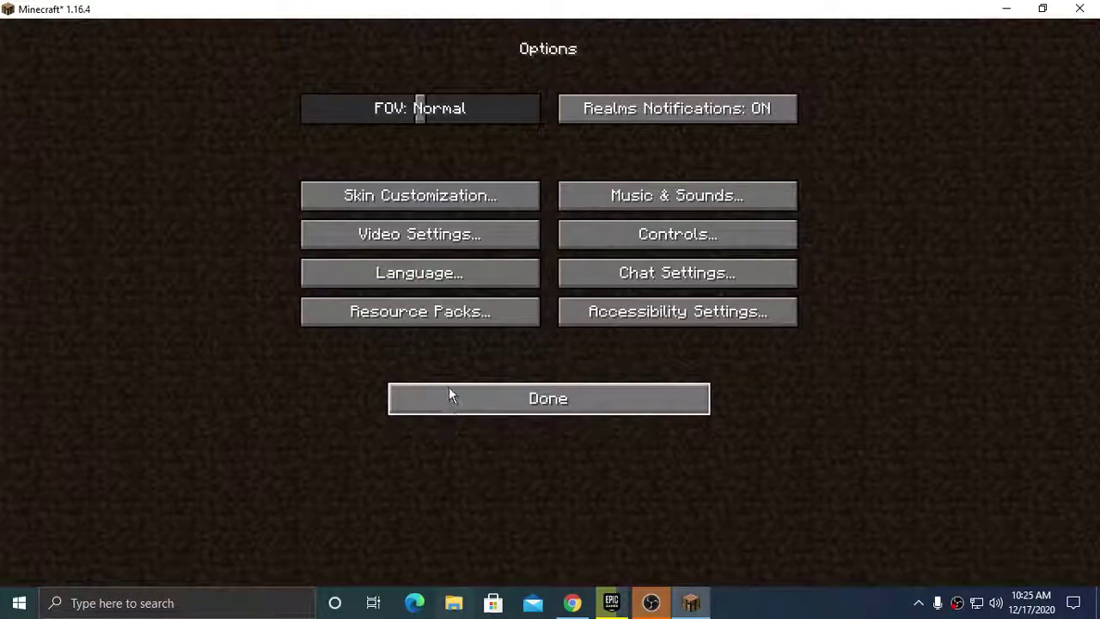
{"action": "left_click", "coordinate": [534, 403]}
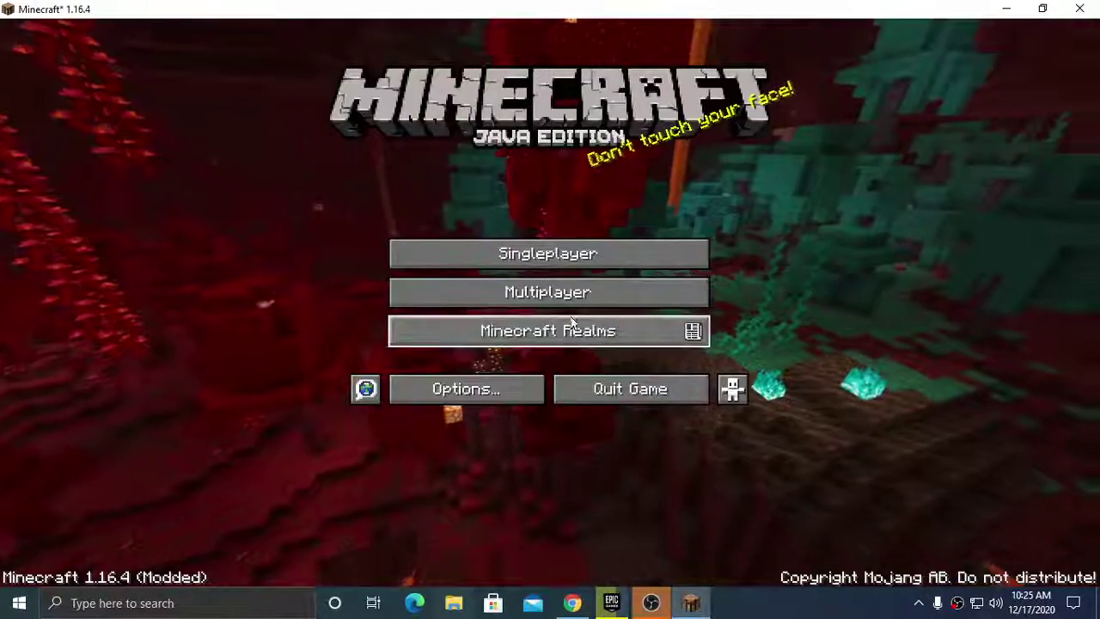
{"action": "left_click", "coordinate": [563, 257]}
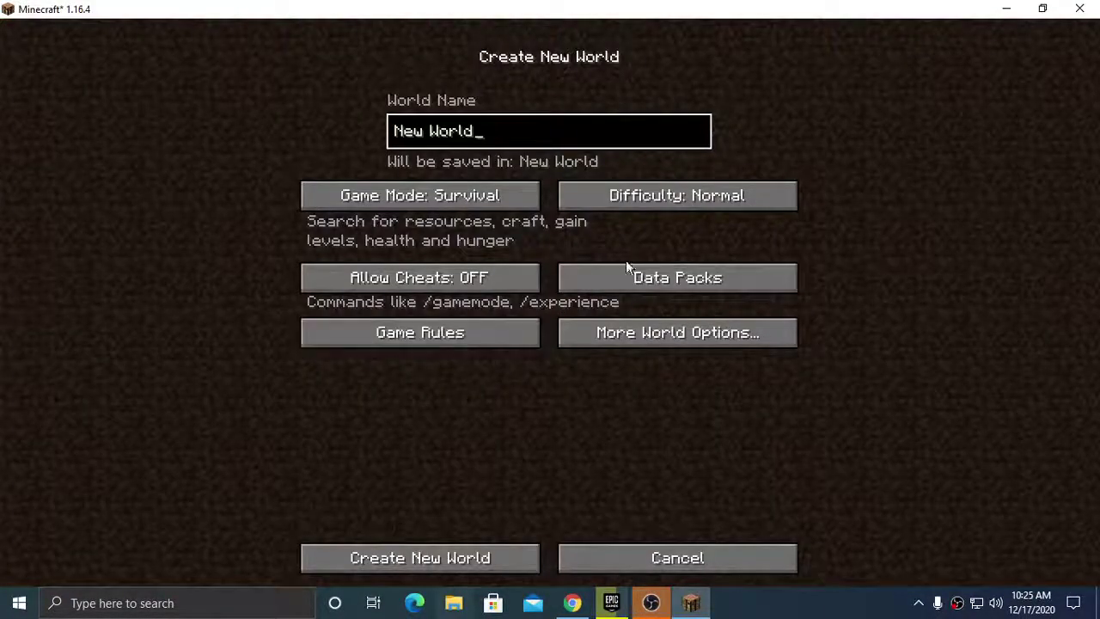
{"action": "left_click", "coordinate": [592, 552]}
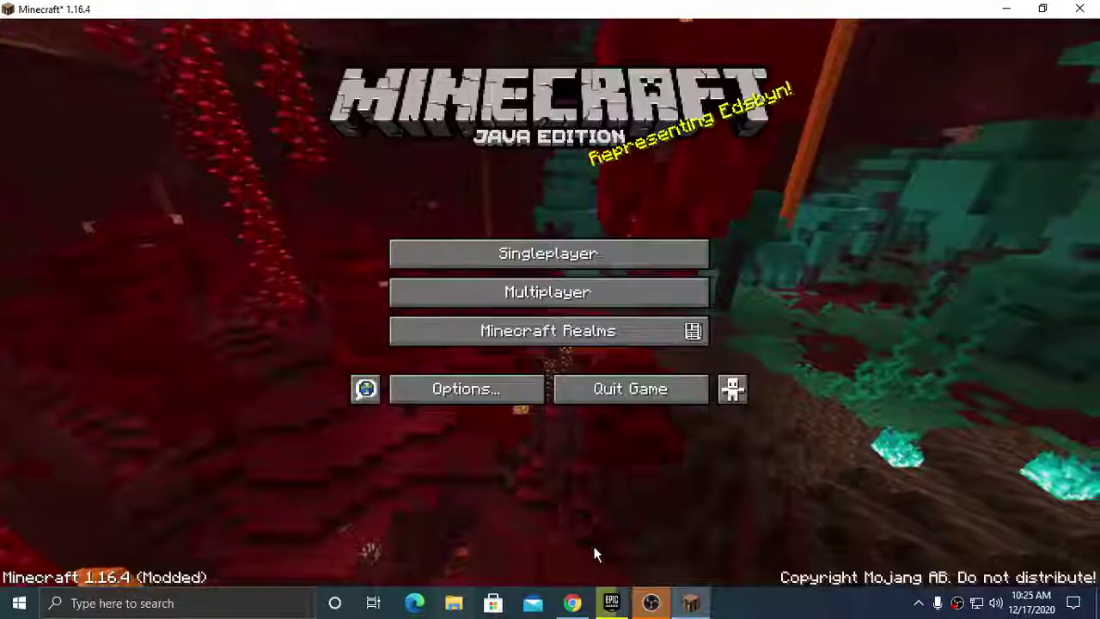
Step: Check Resource Packs, leave Default selected, and return to the title menu
{"action": "left_click", "coordinate": [514, 384]}
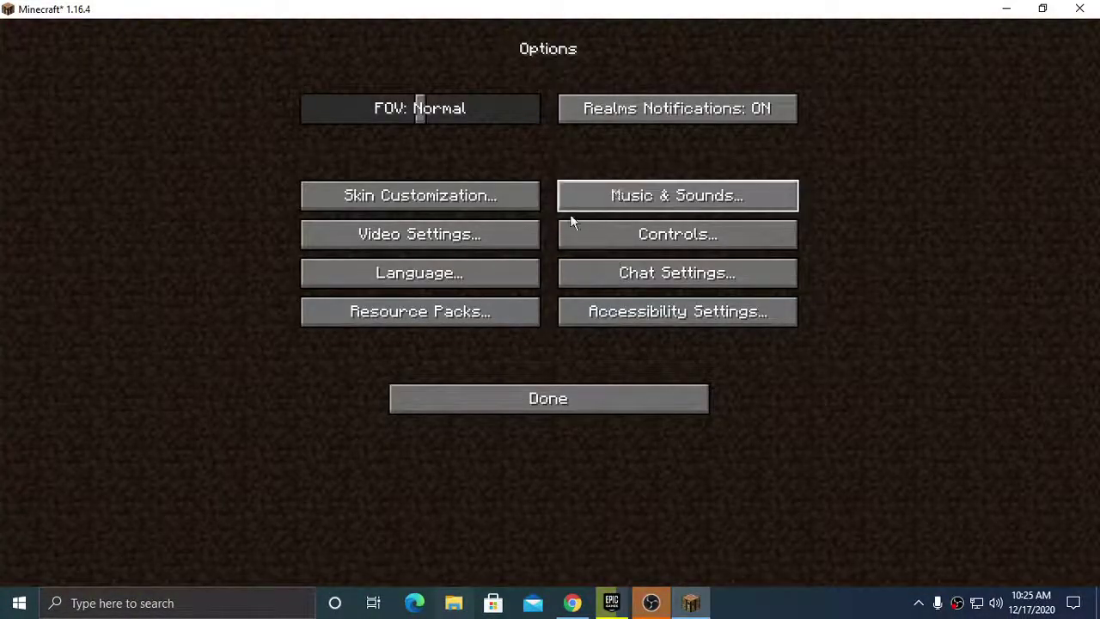
{"action": "left_click", "coordinate": [477, 315]}
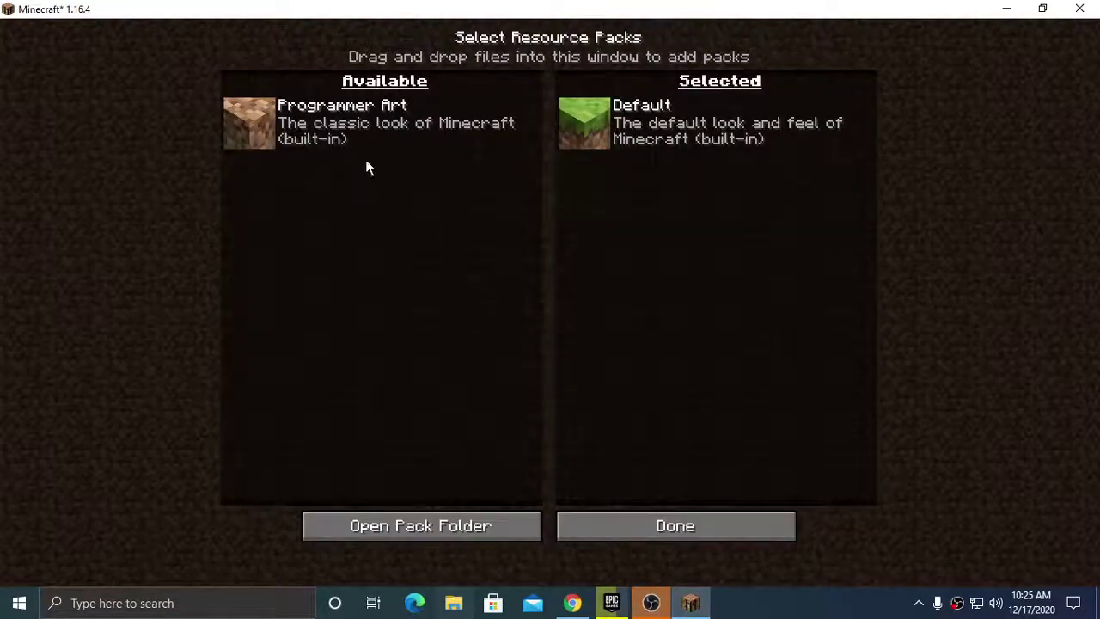
{"action": "left_click", "coordinate": [577, 524]}
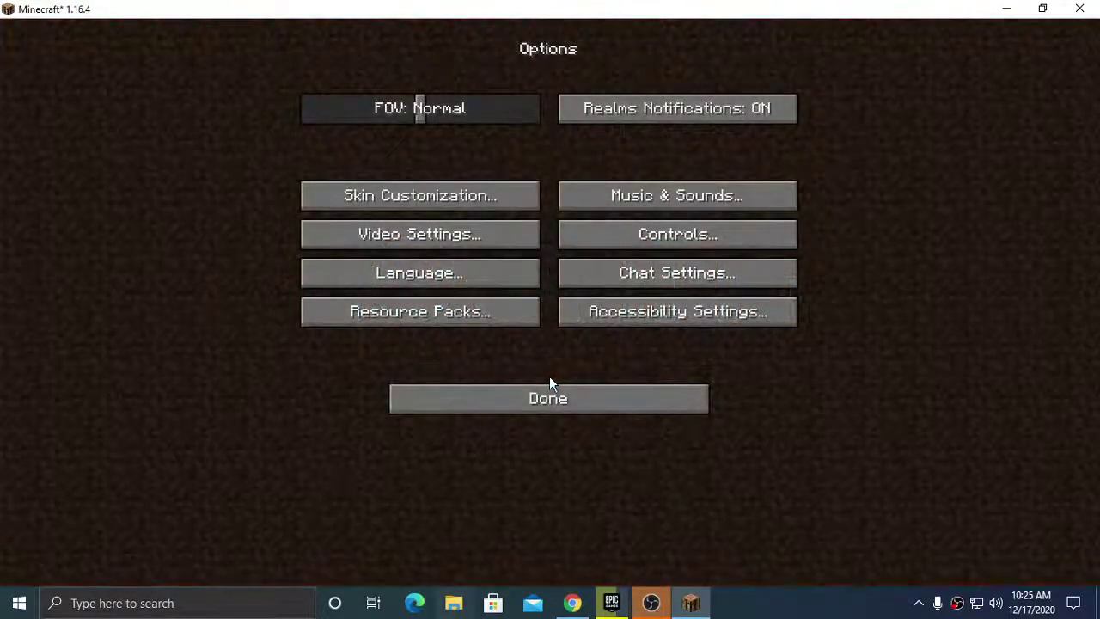
{"action": "left_click", "coordinate": [544, 398]}
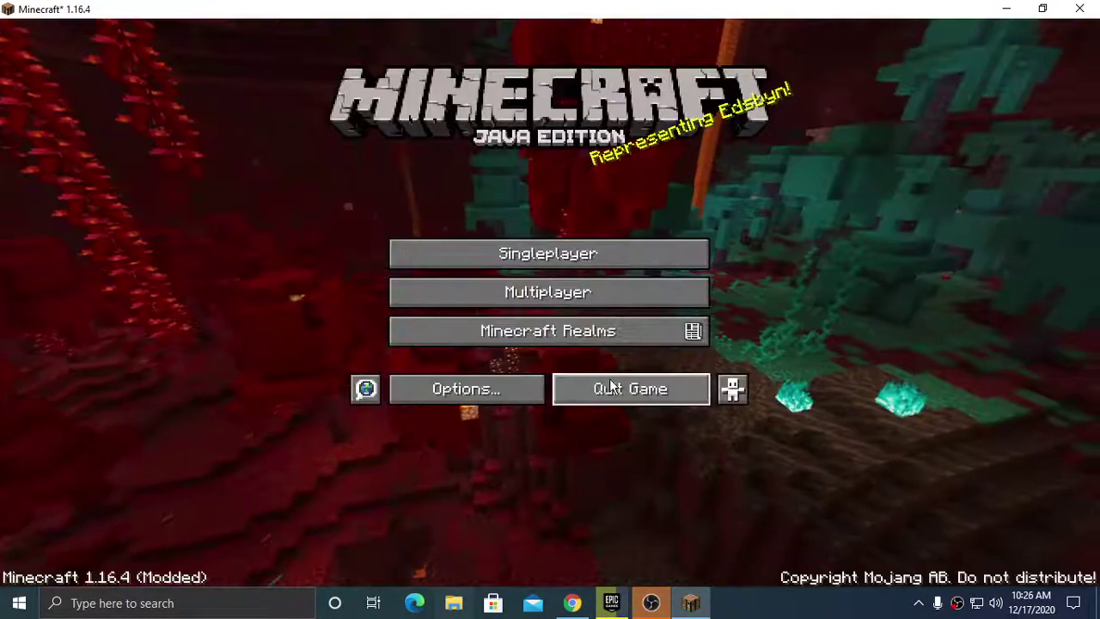
Step: Set Better Grass to Fancy in OptiFine's Quality settings
{"action": "left_click", "coordinate": [511, 397]}
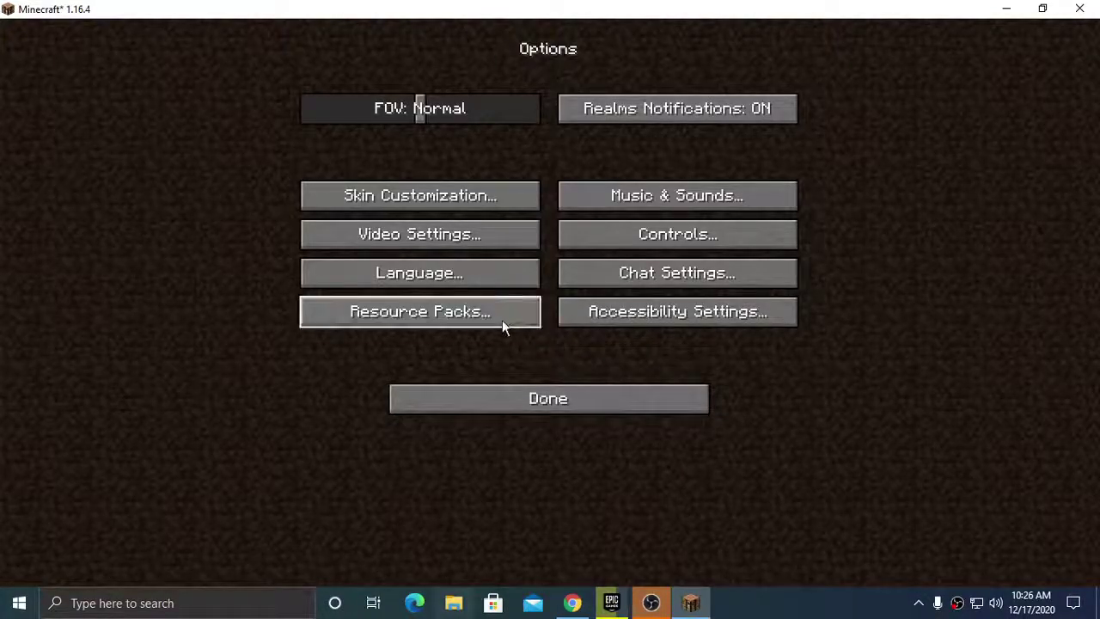
{"action": "left_click", "coordinate": [449, 238]}
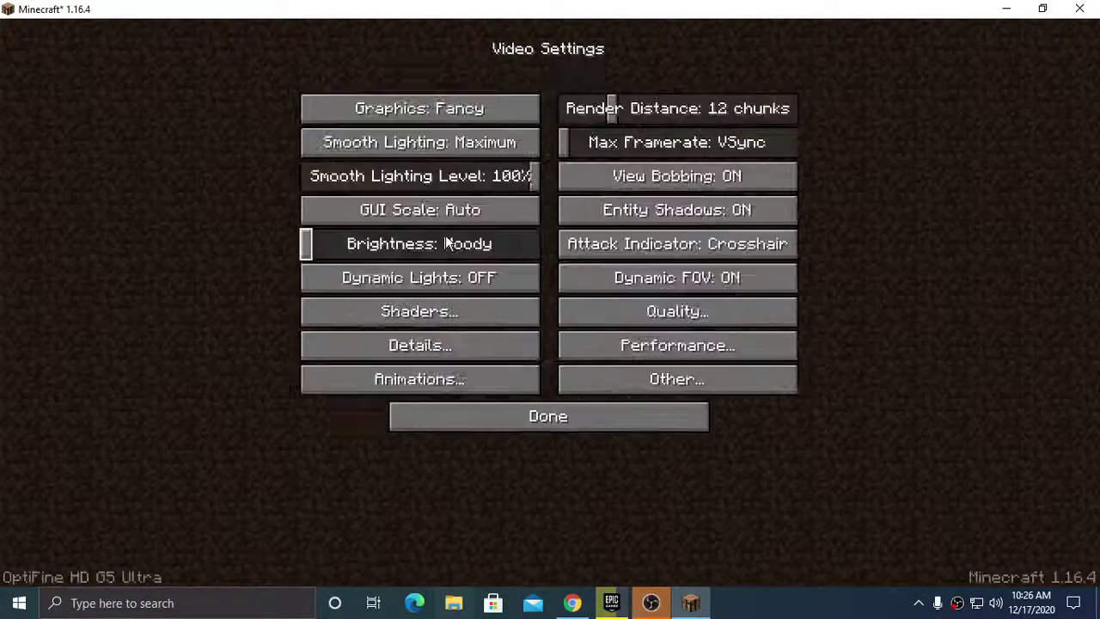
{"action": "left_click", "coordinate": [631, 325]}
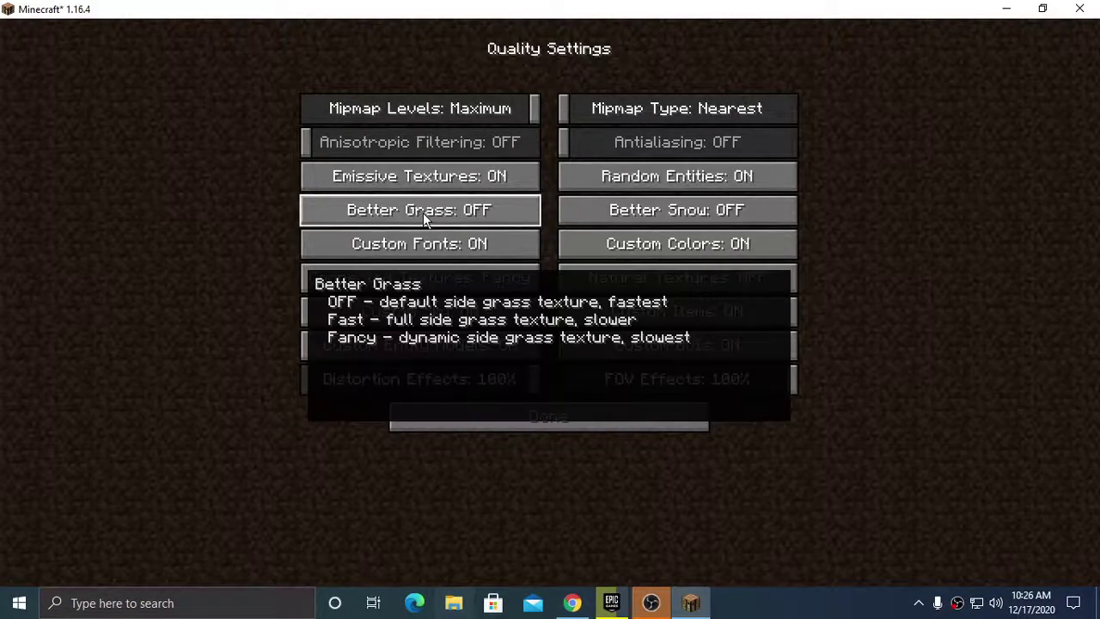
{"action": "left_click", "coordinate": [423, 212]}
{"action": "left_click", "coordinate": [423, 212]}
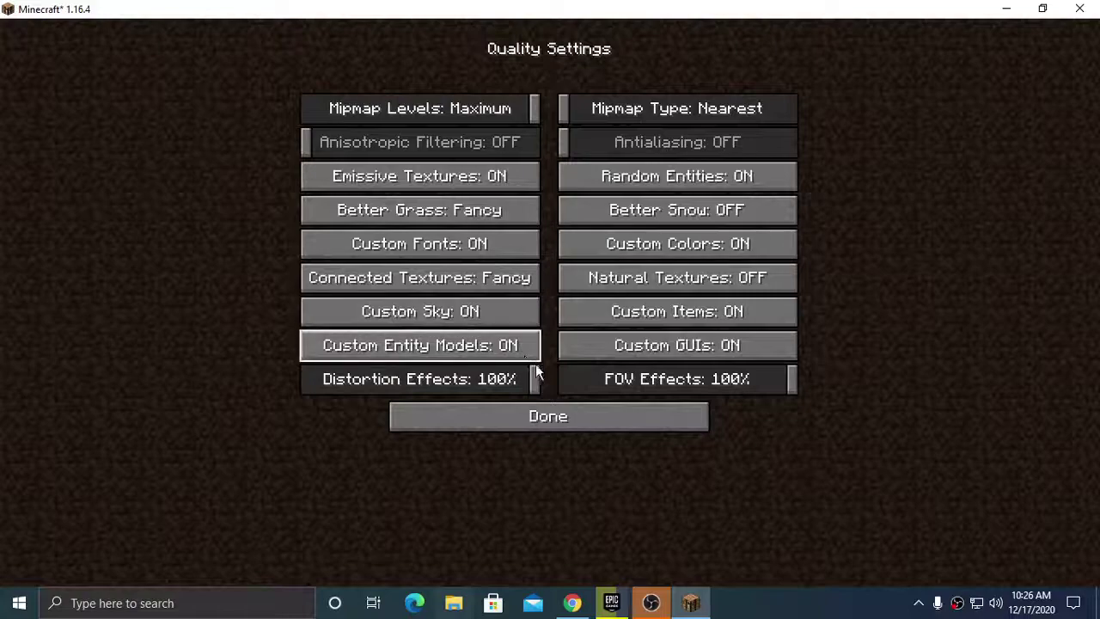
{"action": "left_click", "coordinate": [555, 417]}
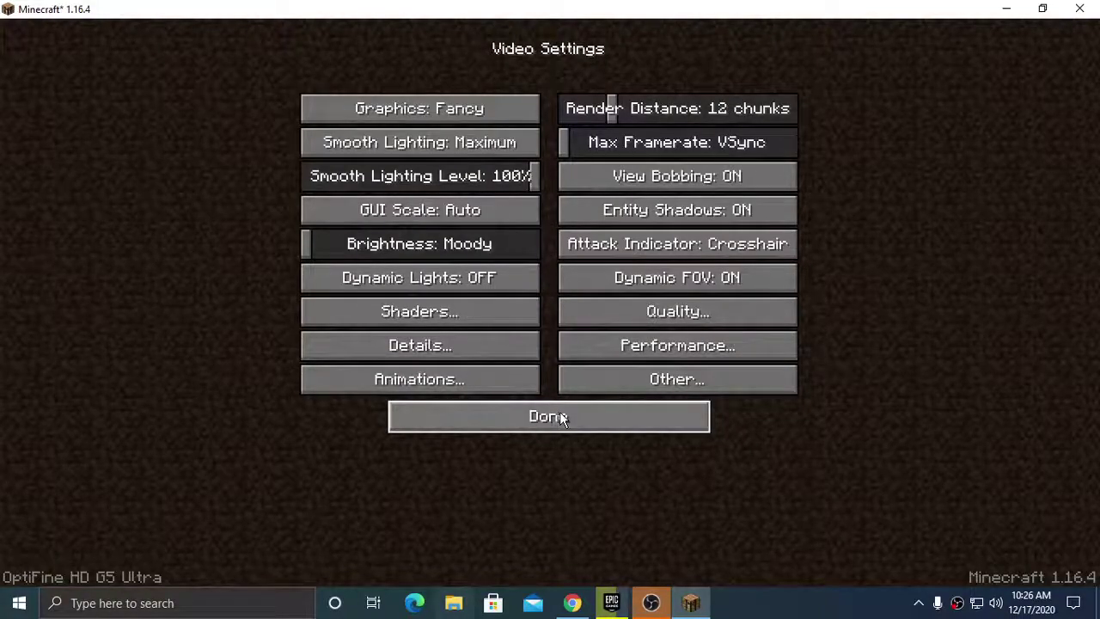
Step: Review the Performance settings, then go to the Other video settings
{"action": "left_click", "coordinate": [653, 348]}
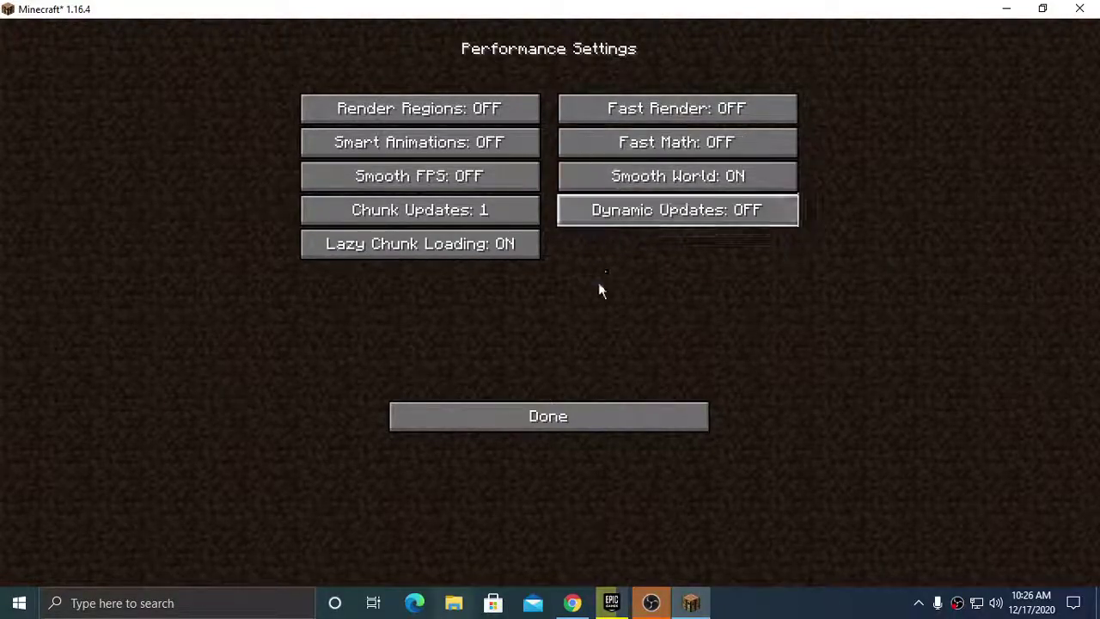
{"action": "left_click", "coordinate": [568, 425]}
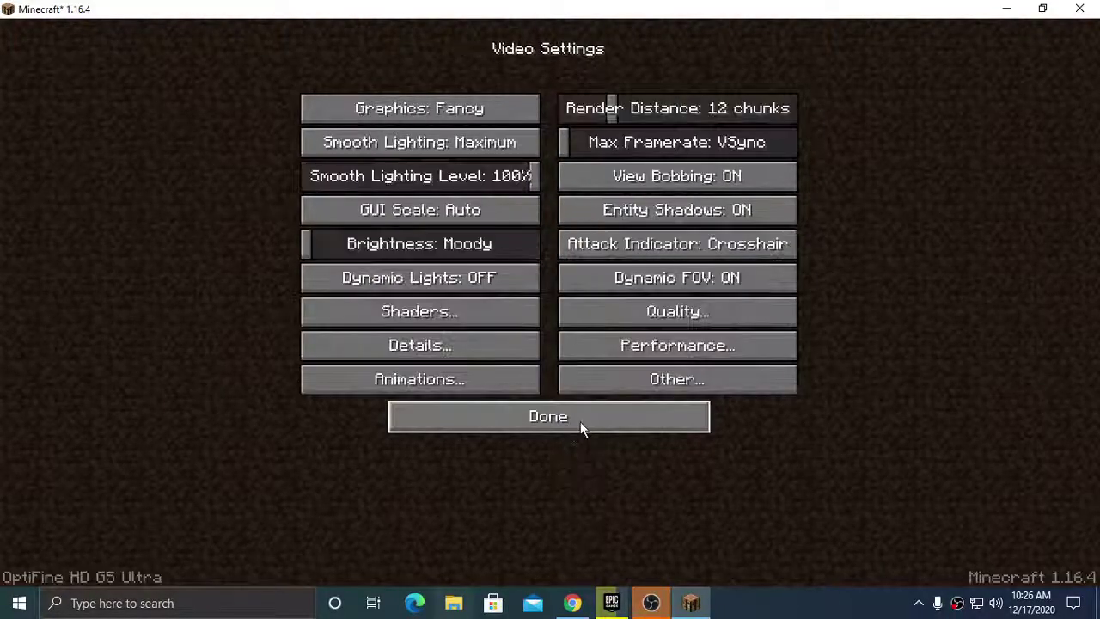
{"action": "left_click", "coordinate": [661, 378]}
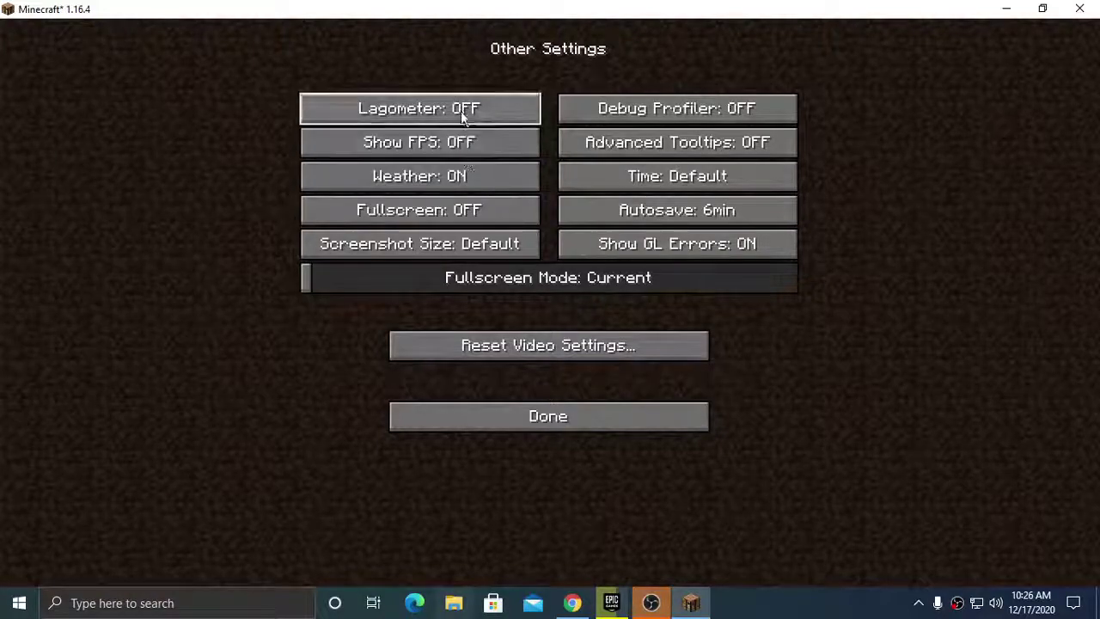